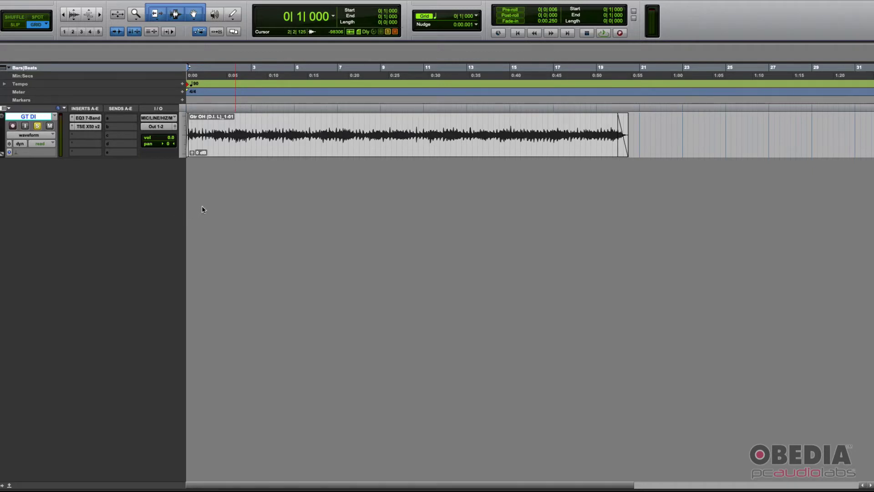
- Audition the GT DI track, then load Avid's Eleven MK II Cab (mono) into insert slot C
key("space")
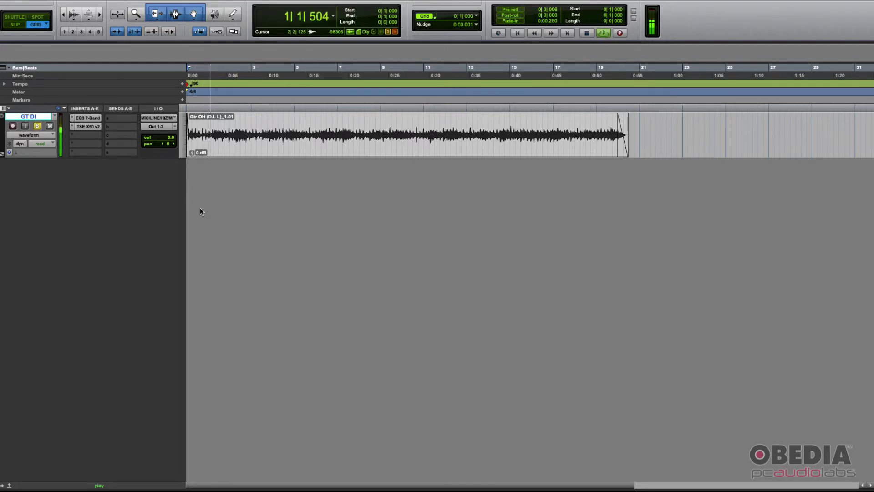
key("space")
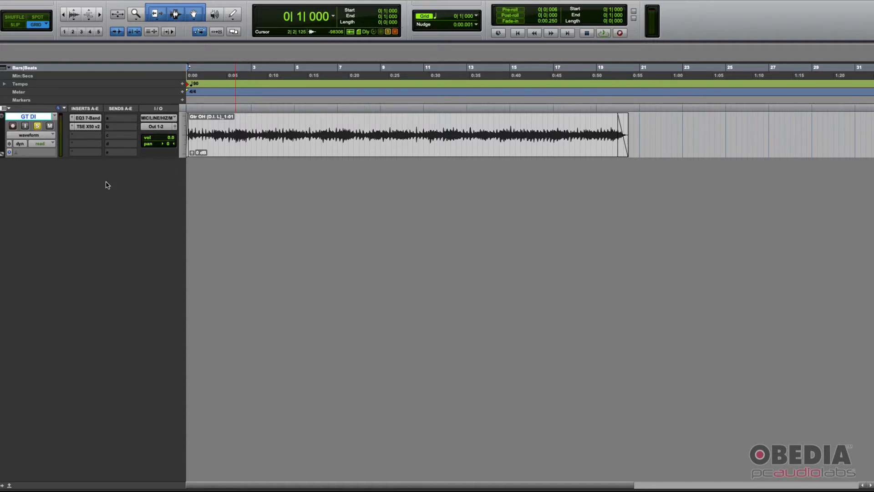
left_click(80, 140)
mouse_move(100, 135)
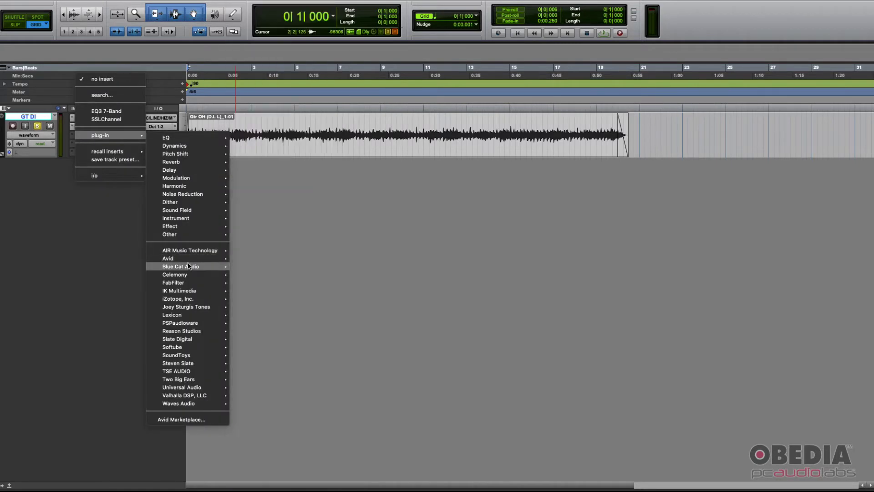
mouse_move(194, 259)
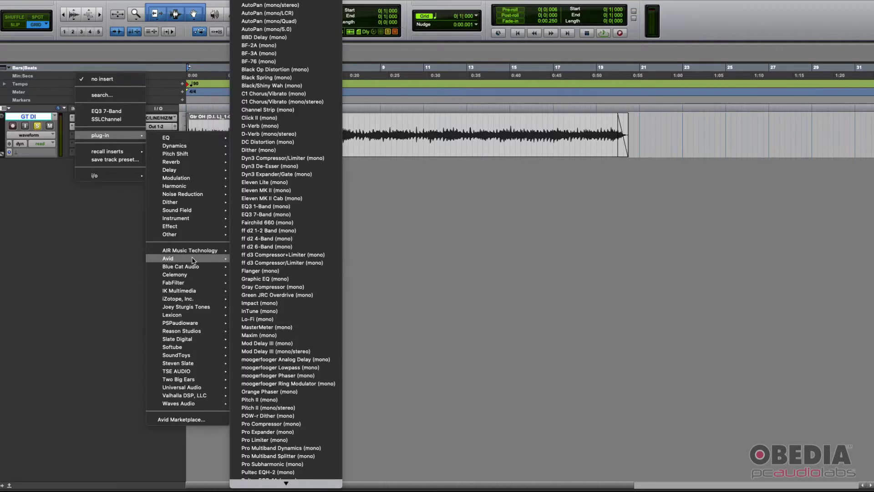
left_click(283, 199)
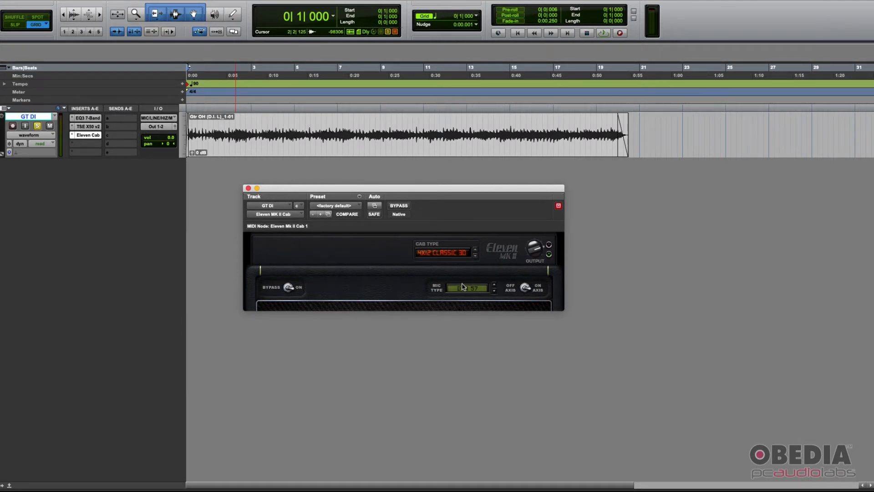
- Choose the 4x12 65W cabinet with the Dynamic 57 mic and audition it during playback
left_click(441, 254)
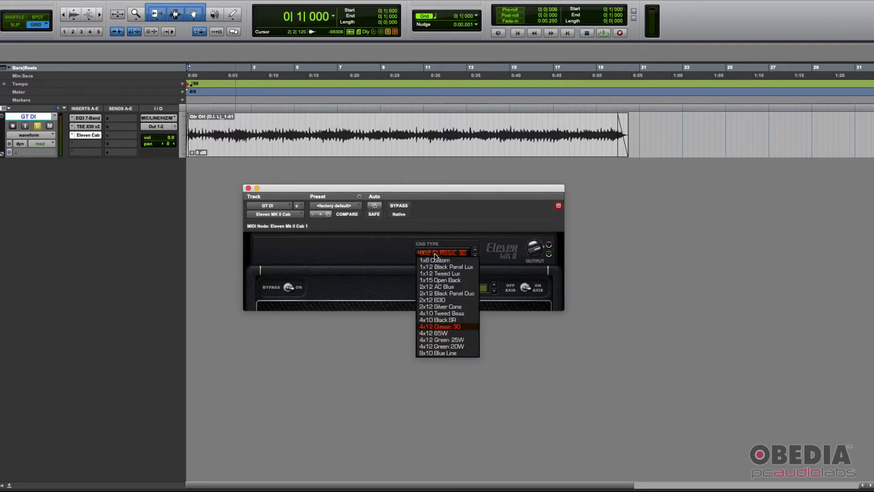
left_click(455, 336)
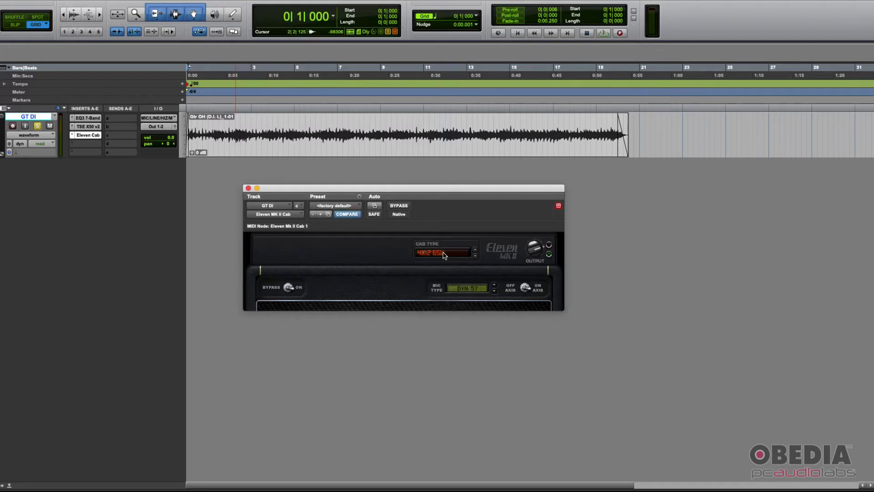
left_click(477, 293)
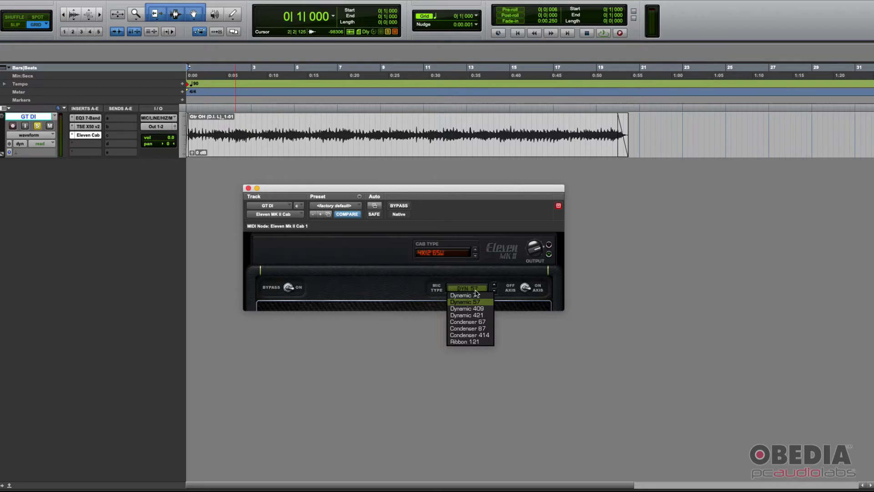
left_click(481, 289)
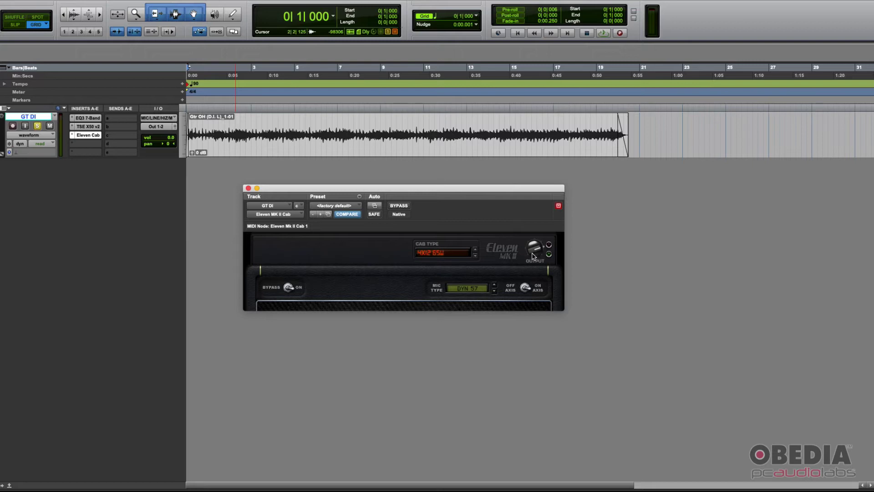
key("space")
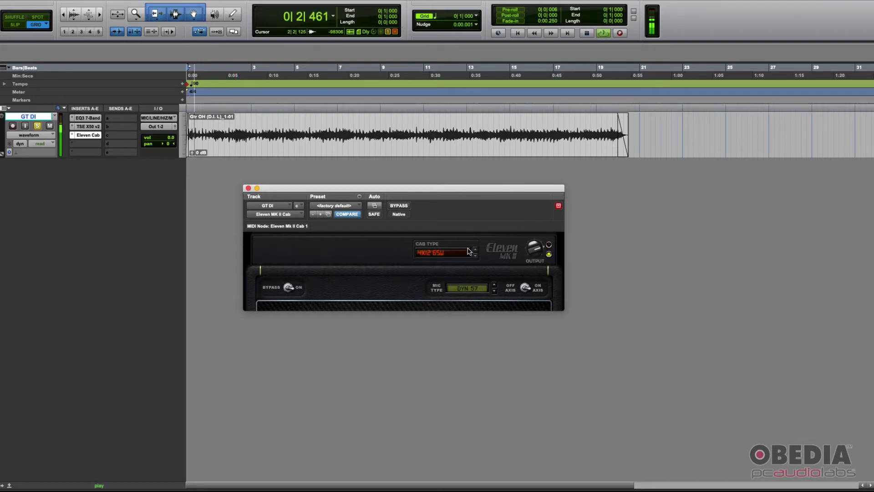
left_click(437, 253)
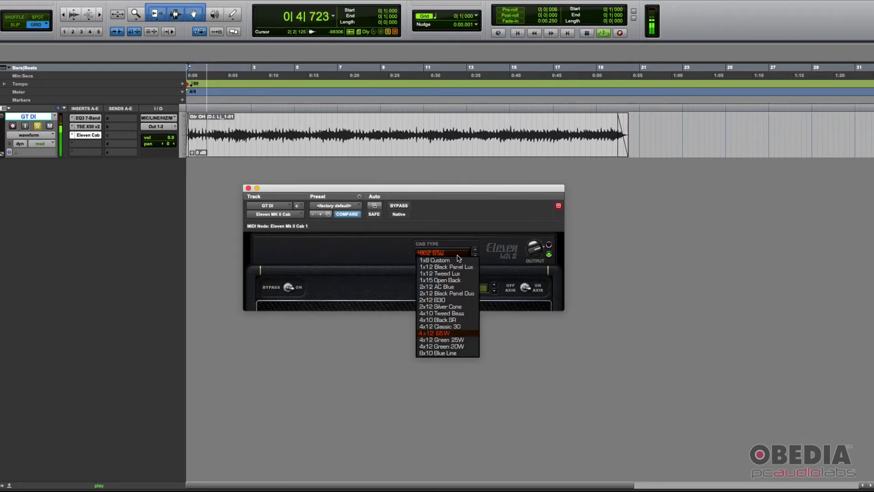
left_click(505, 254)
key("space")
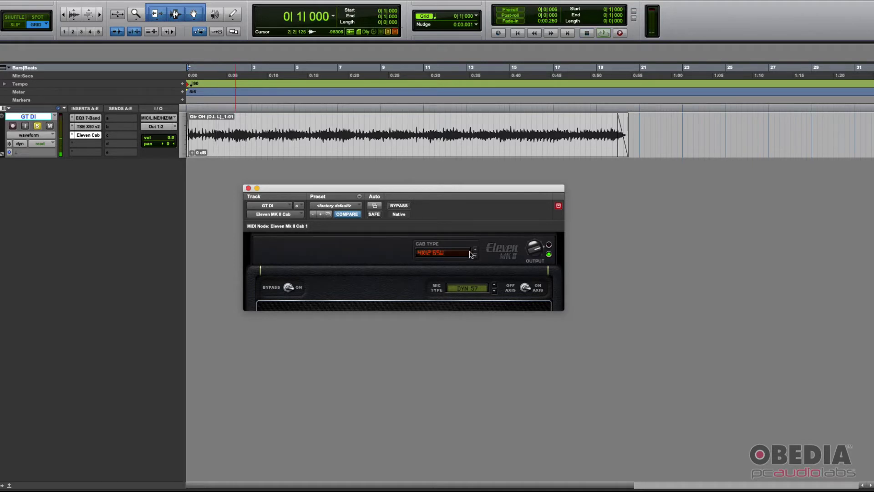
- Step through 4x12 Classic 30, 4x10 Black SR and 4x10 Tweed Bass while playing, settling on 2x12 B30
left_click(477, 253)
key("space")
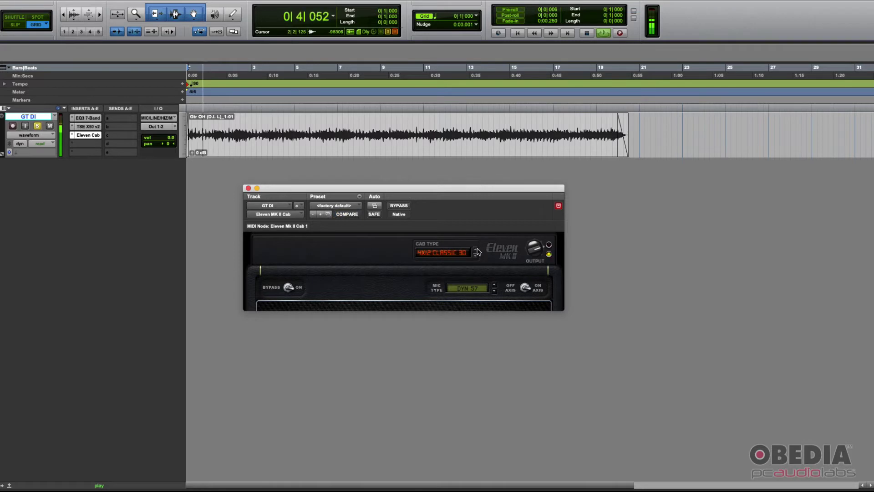
left_click(475, 249)
left_click(475, 251)
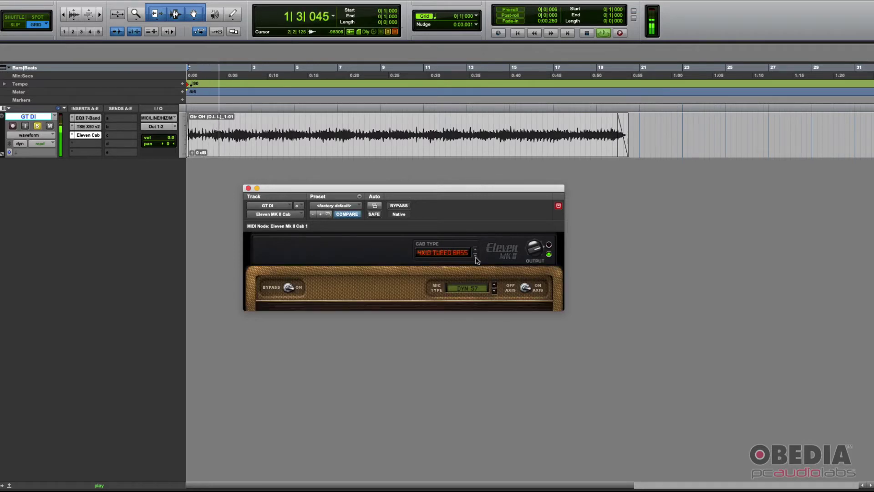
left_click(476, 251)
left_click(476, 250)
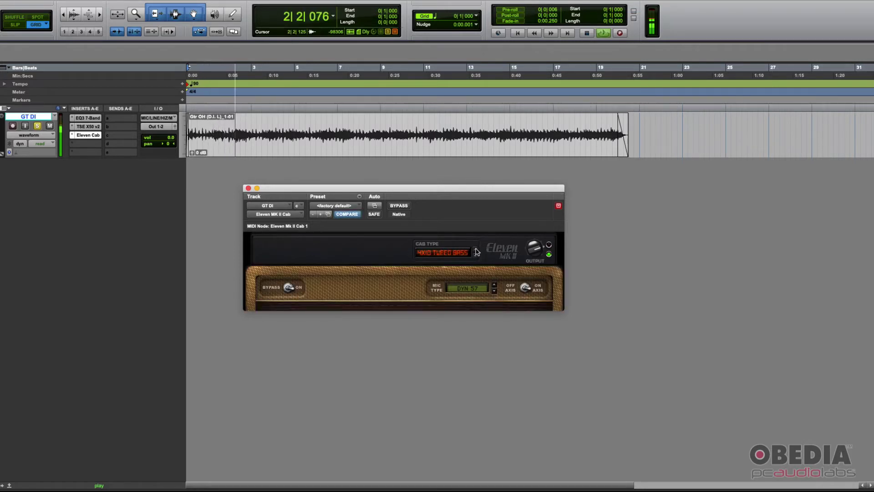
left_click(476, 252)
left_click(476, 252)
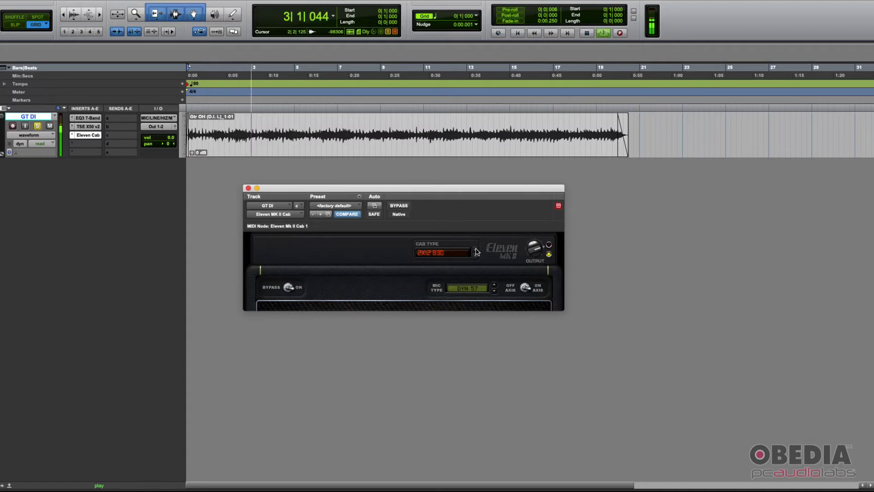
key("space")
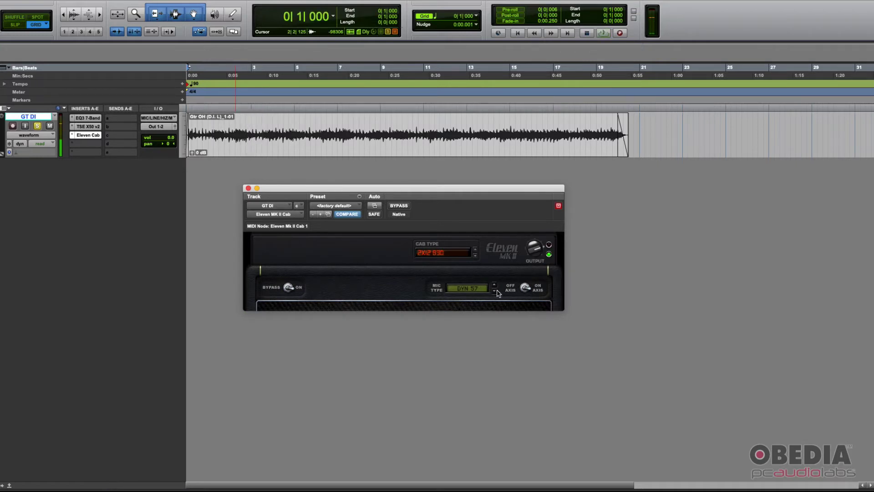
- While playing, cycle the mic type through DYN 409 and COND 67 to COND 87
key("space")
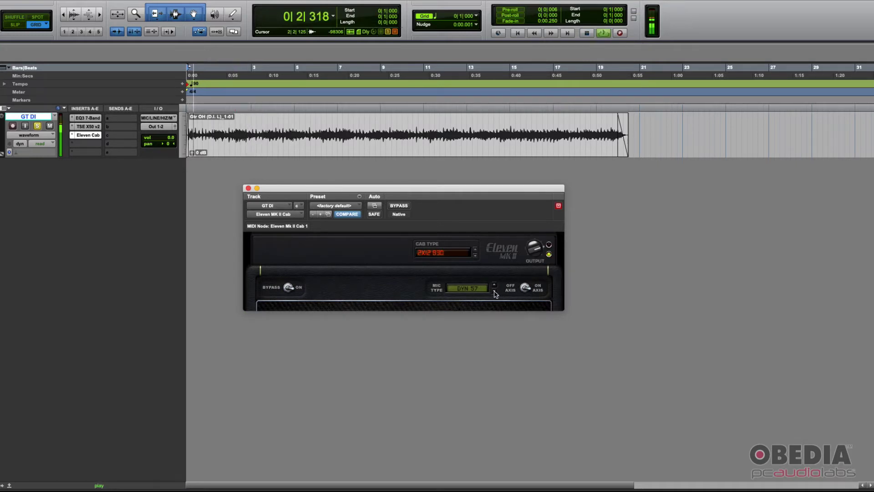
left_click(495, 292)
left_click(495, 292)
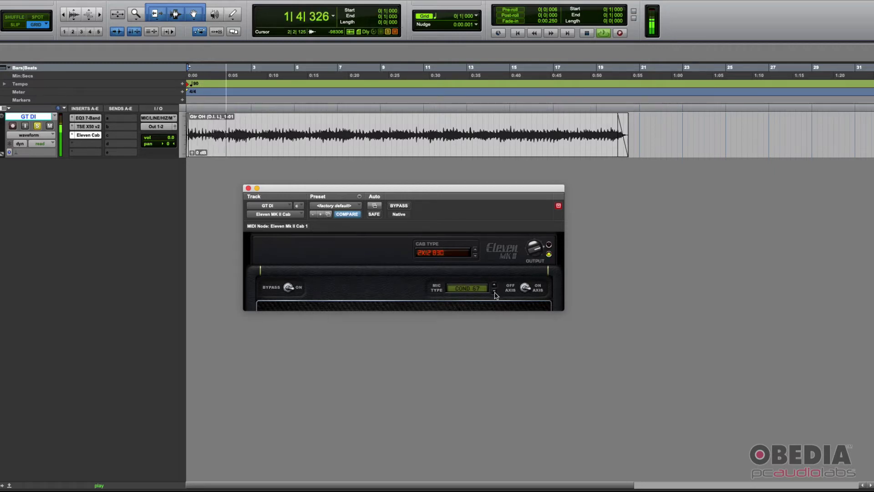
left_click(495, 292)
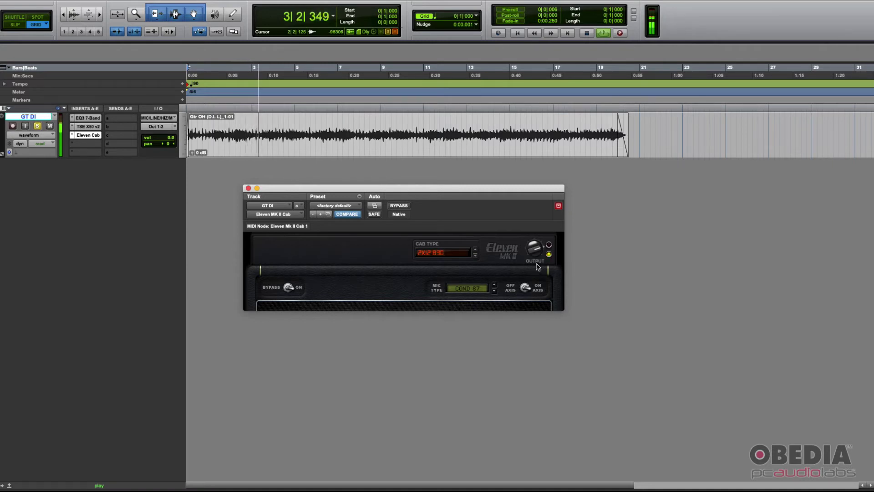
key("space")
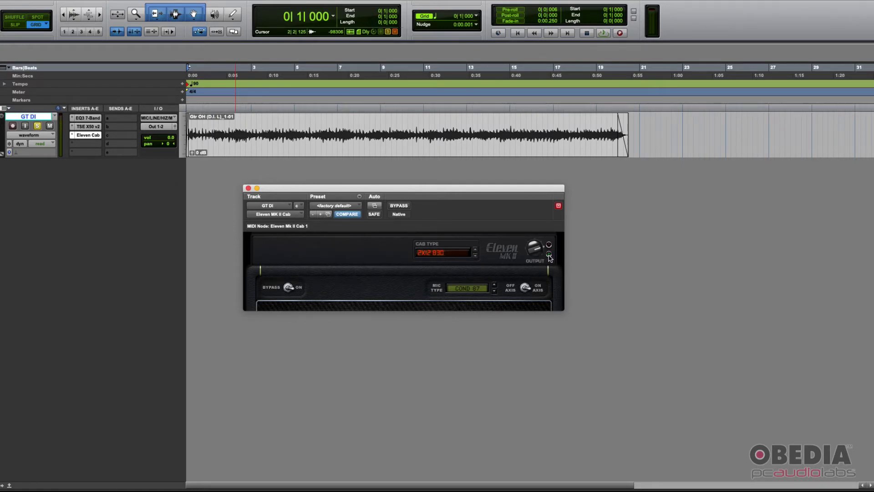
- Raise the cab output from 1.6 to 1.7 dB while listening to playback
key("space")
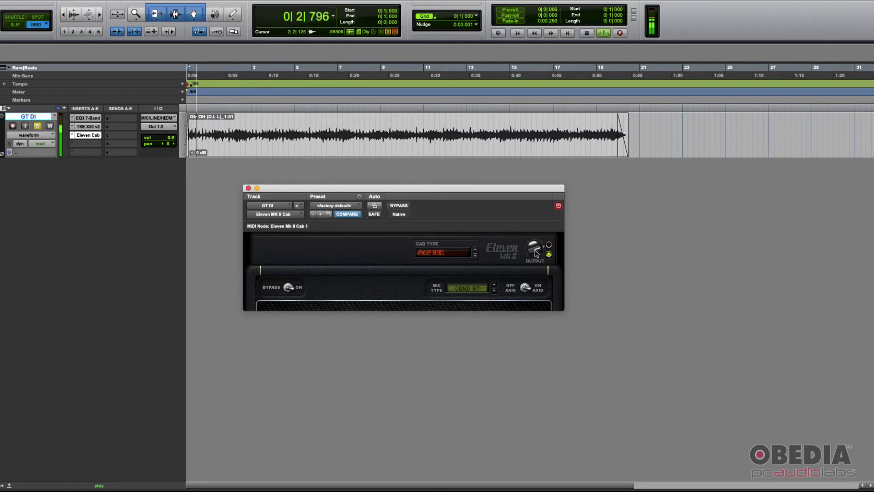
mouse_move(537, 248)
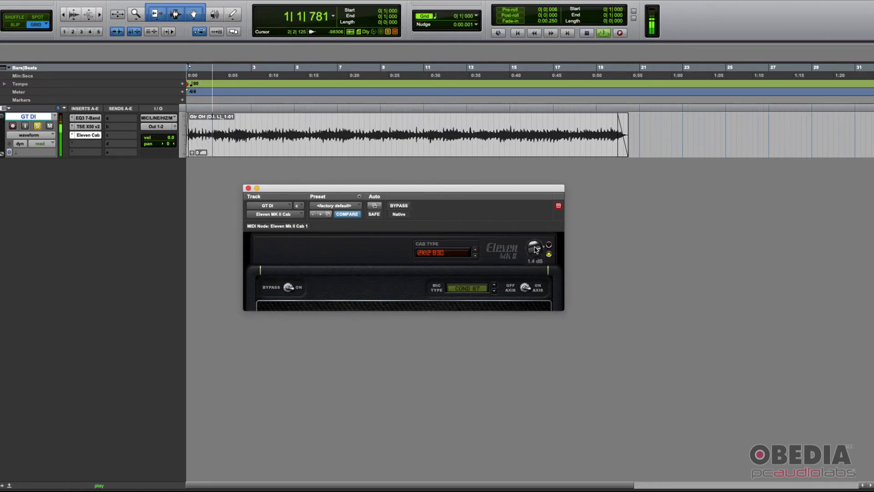
left_click_drag(537, 248, 537, 253)
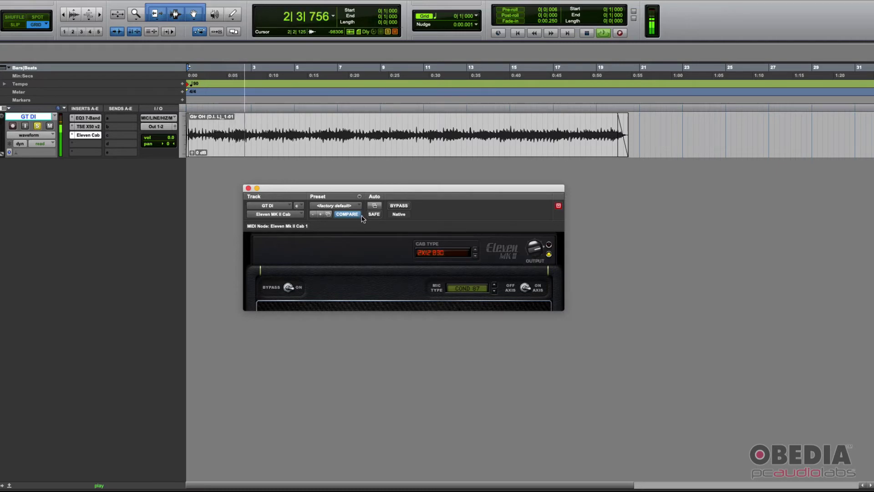
key("space")
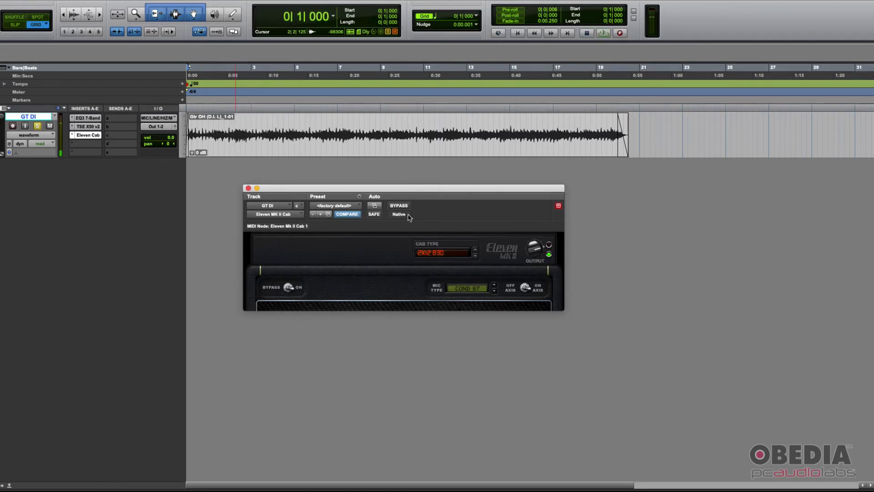
left_click_drag(419, 213, 415, 214)
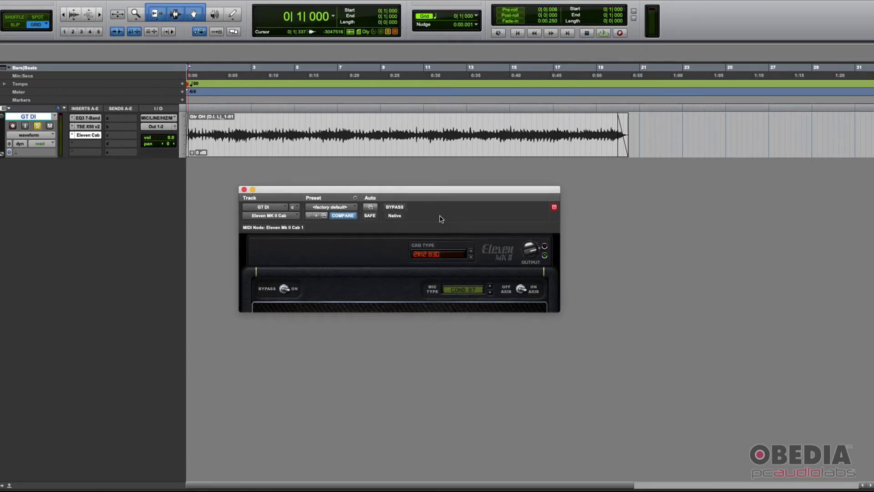
key("space")
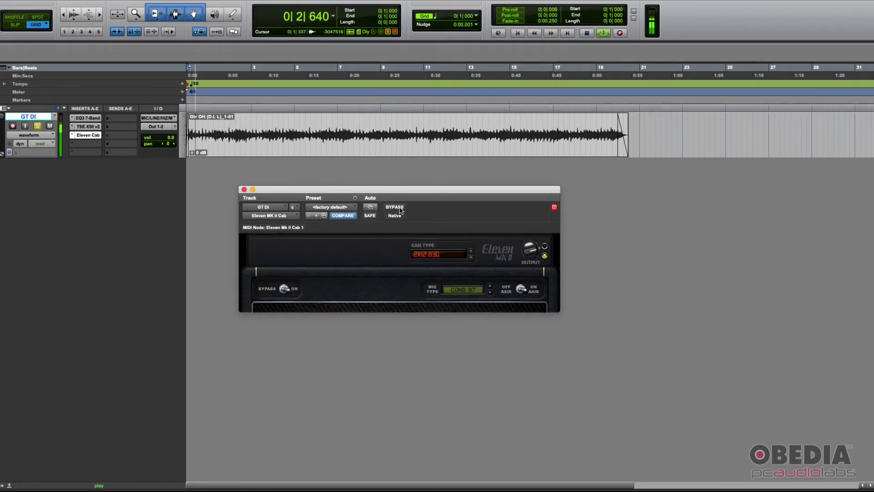
left_click(400, 209)
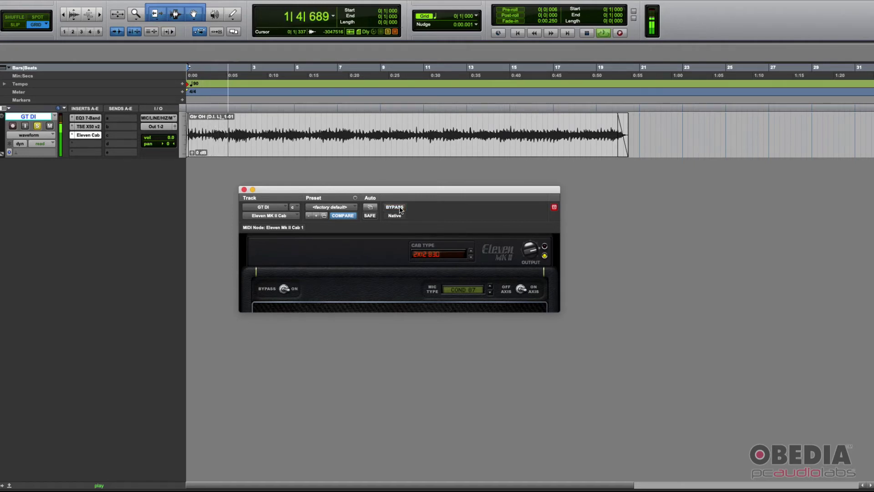
left_click(395, 207)
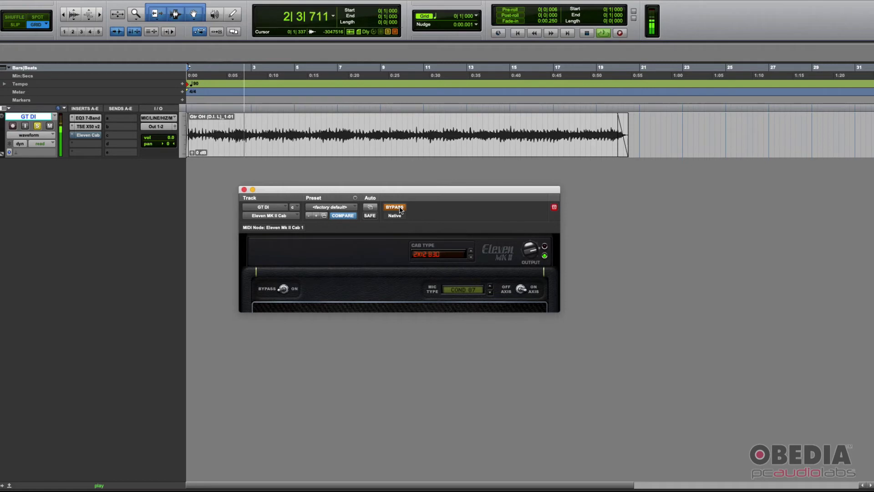
left_click(401, 209)
key("space")
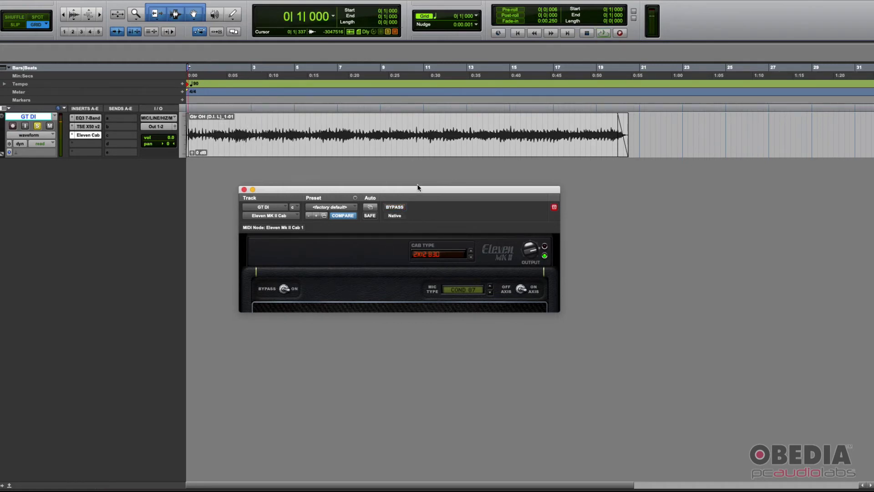
- Drag the Eleven MK II Cab window in several moves, finishing up and to the left
mouse_move(428, 188)
left_mouse_down()
mouse_move(429, 197)
mouse_move(444, 189)
left_mouse_up()
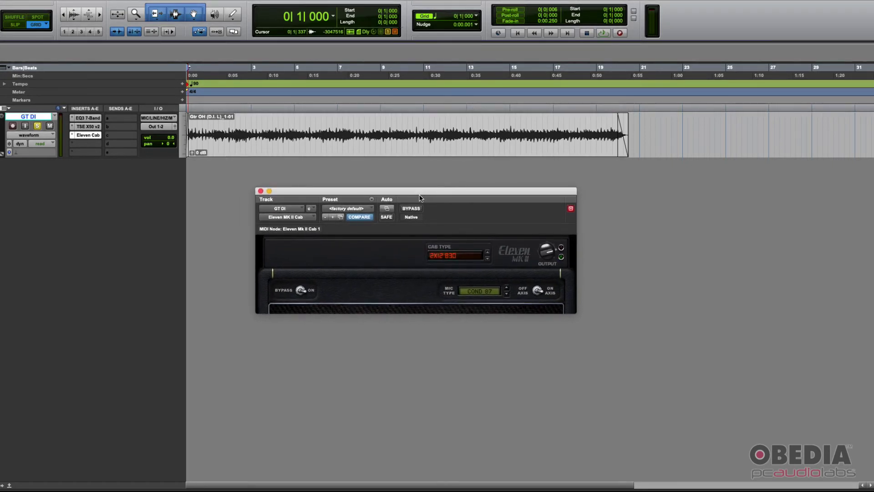
left_click_drag(376, 191, 368, 188)
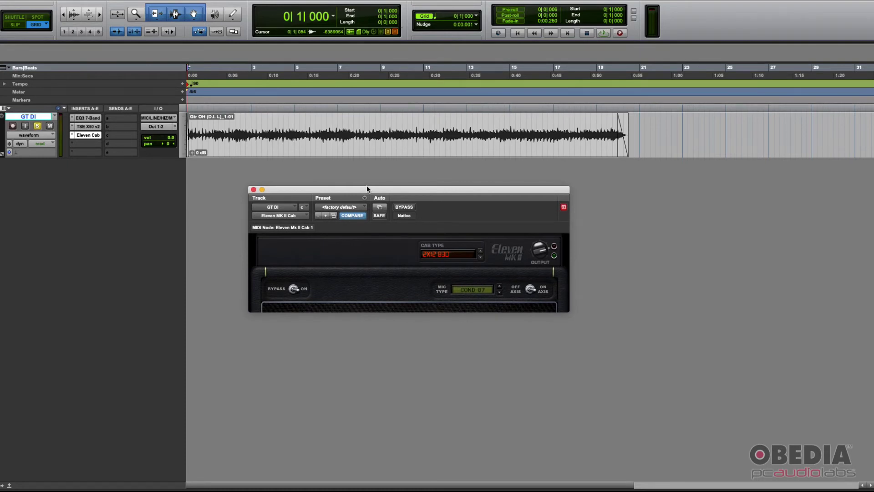
left_click_drag(367, 187, 363, 185)
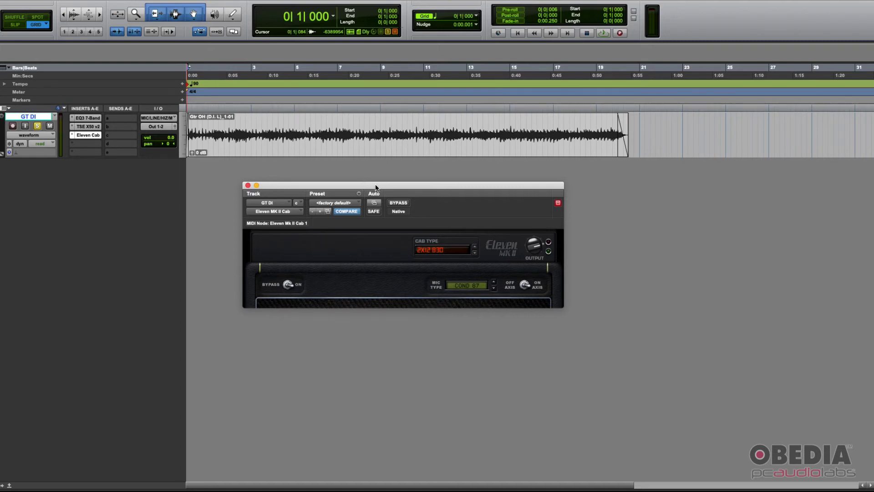
left_click_drag(371, 187, 359, 181)
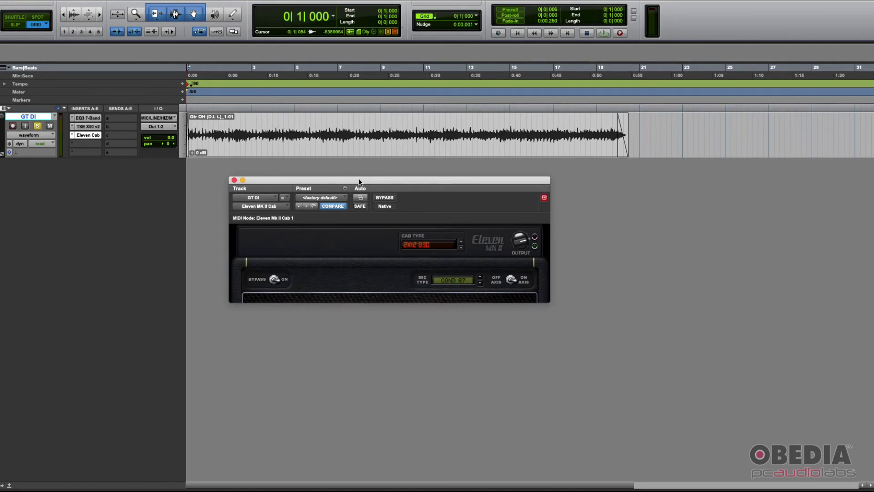
left_click_drag(359, 181, 329, 173)
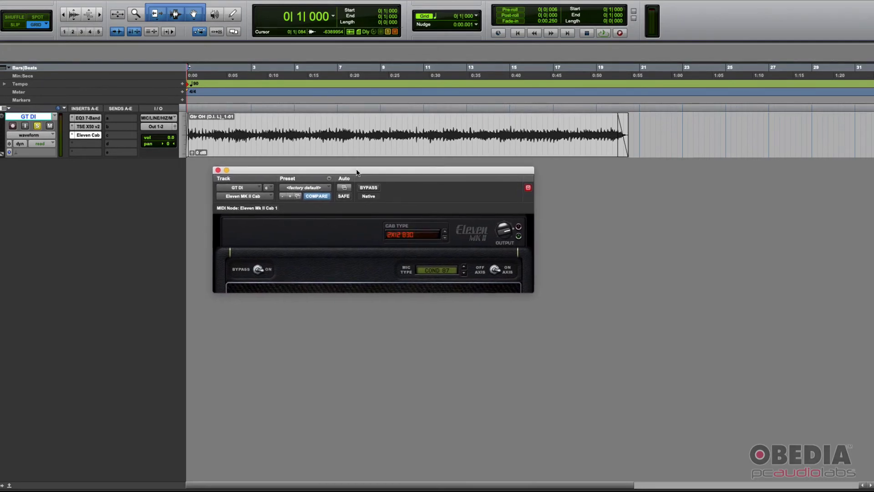
left_click_drag(364, 170, 361, 172)
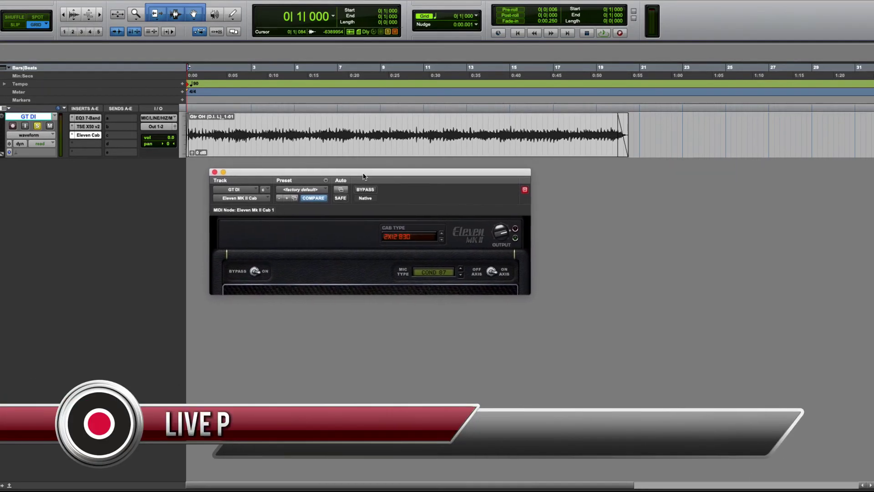